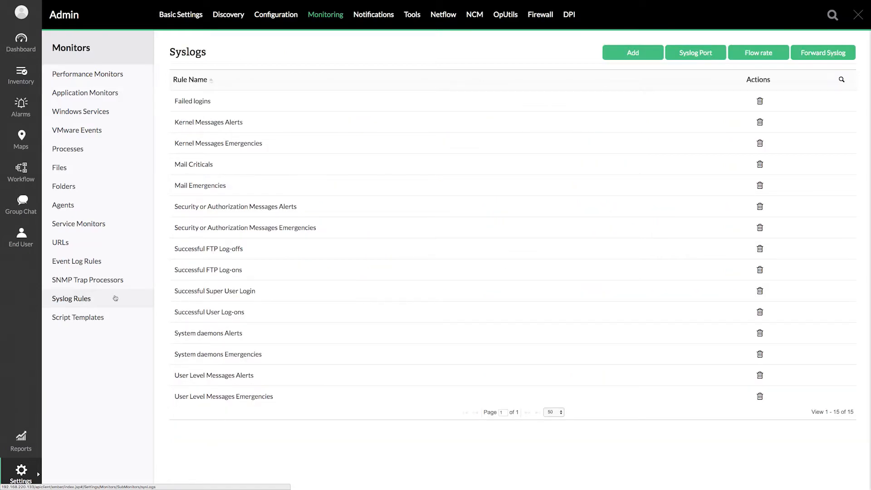
# Review the syslog port configuration and close it.
pyautogui.click(706, 56)
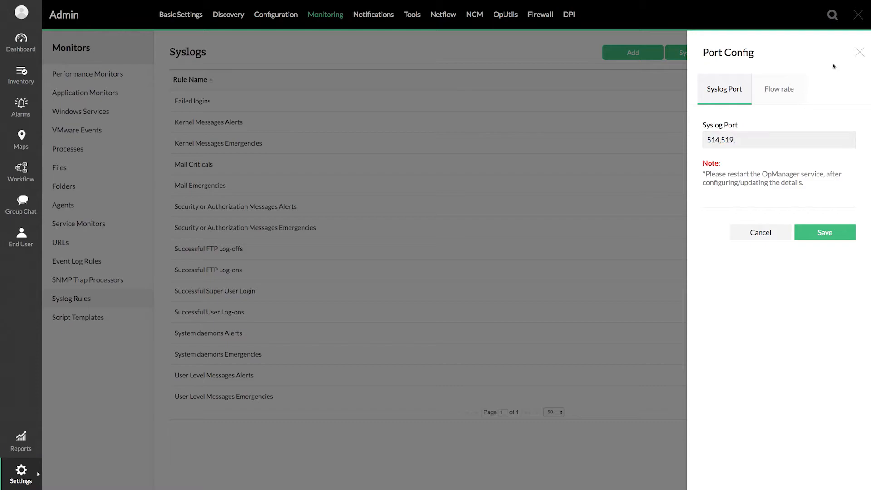
pyautogui.click(860, 52)
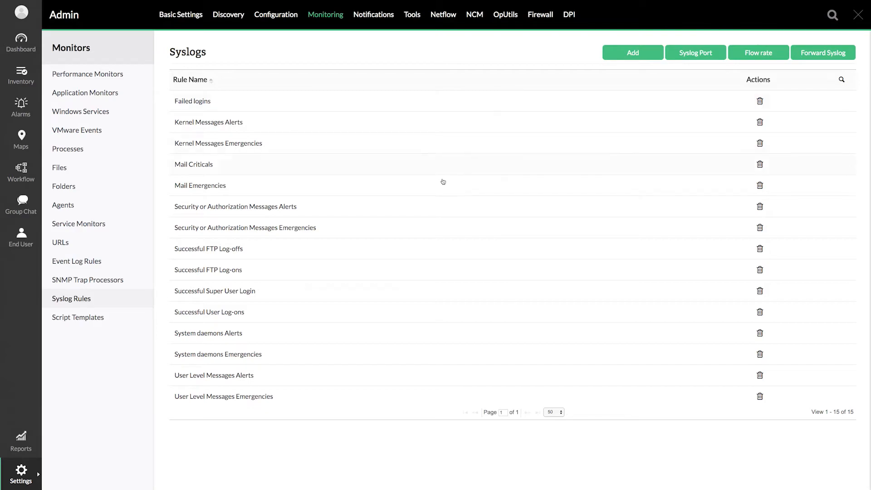
# Open the Syslog Viewer from the admin tools and start receiving syslog messages.
pyautogui.click(32, 474)
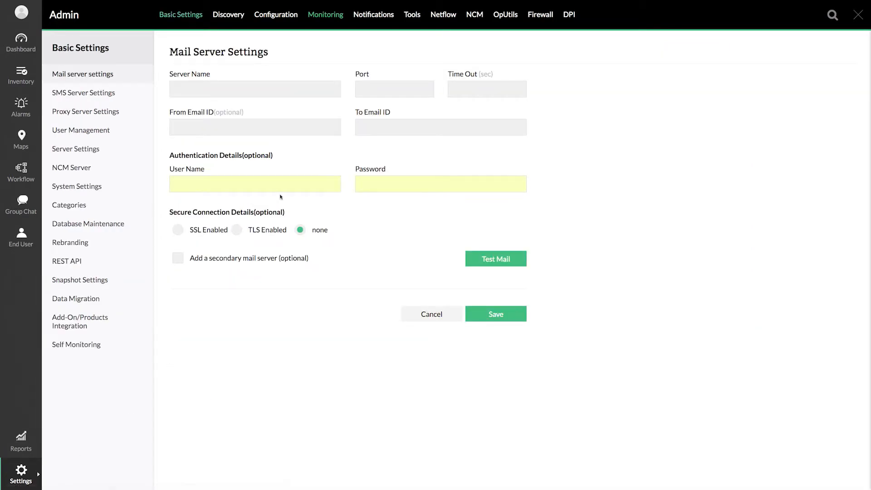
pyautogui.click(409, 18)
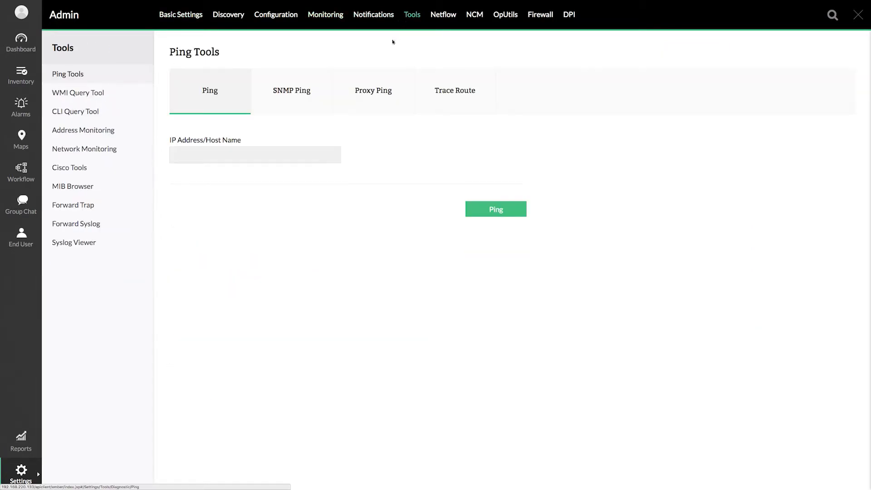
pyautogui.click(83, 245)
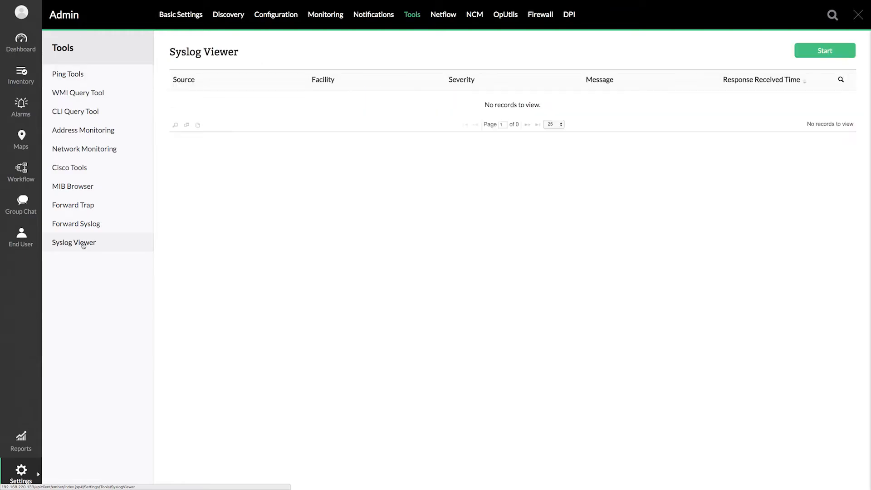
pyautogui.click(828, 58)
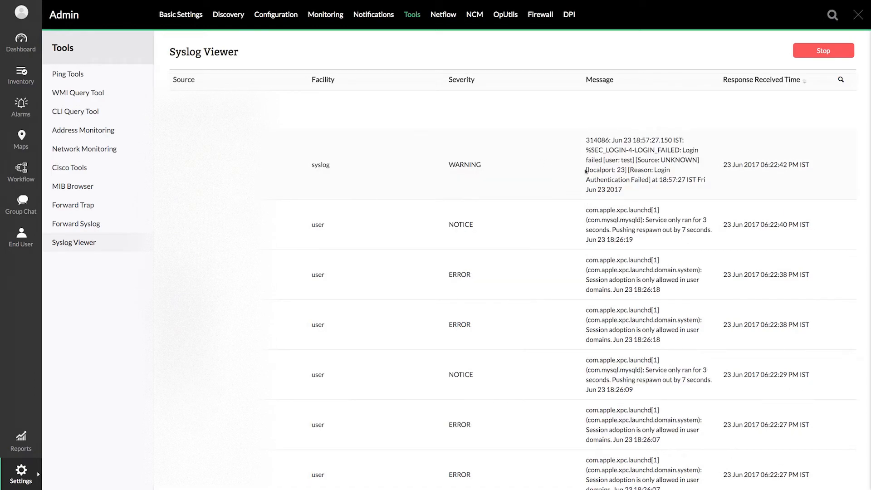
# Examine the message, facility and severity of the login-failure syslog, and stop the Syslog Viewer.
pyautogui.moveTo(635, 150); pyautogui.dragTo(685, 150)
pyautogui.moveTo(312, 186); pyautogui.dragTo(348, 170)
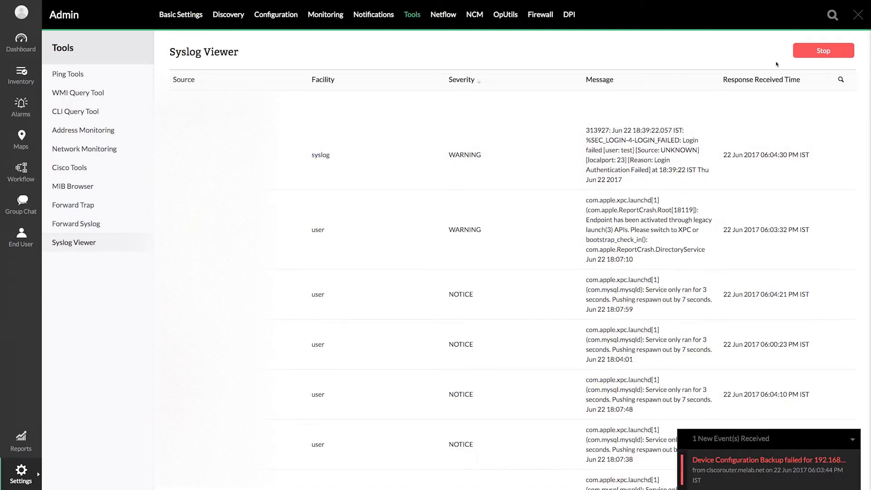
pyautogui.click(812, 50)
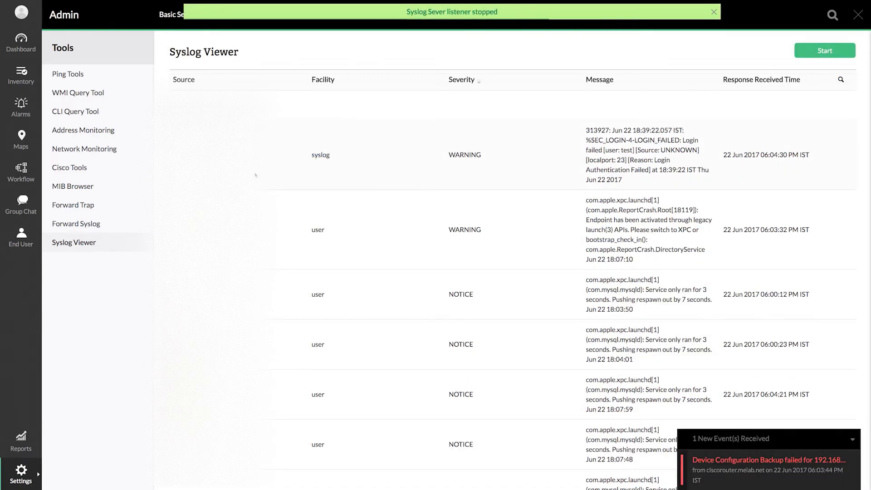
# Start a new syslog rule in the monitoring settings, named "Authentication Failure" with the description "af".
pyautogui.click(16, 475)
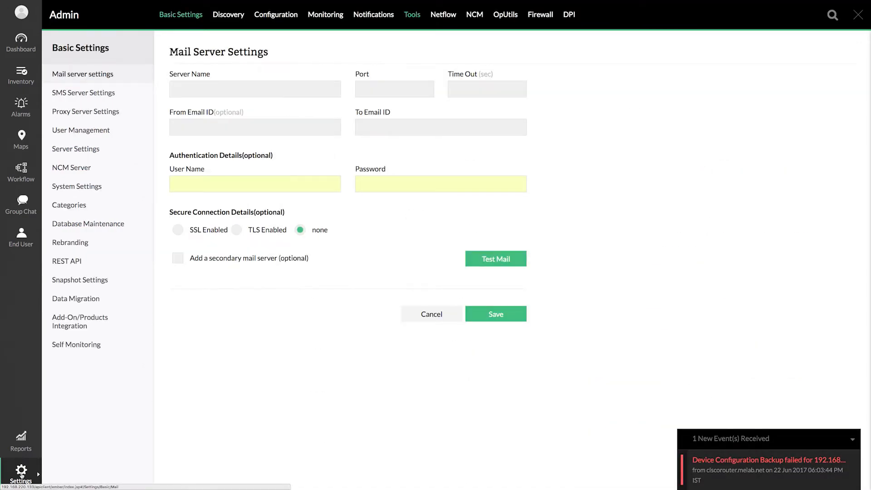
pyautogui.click(326, 15)
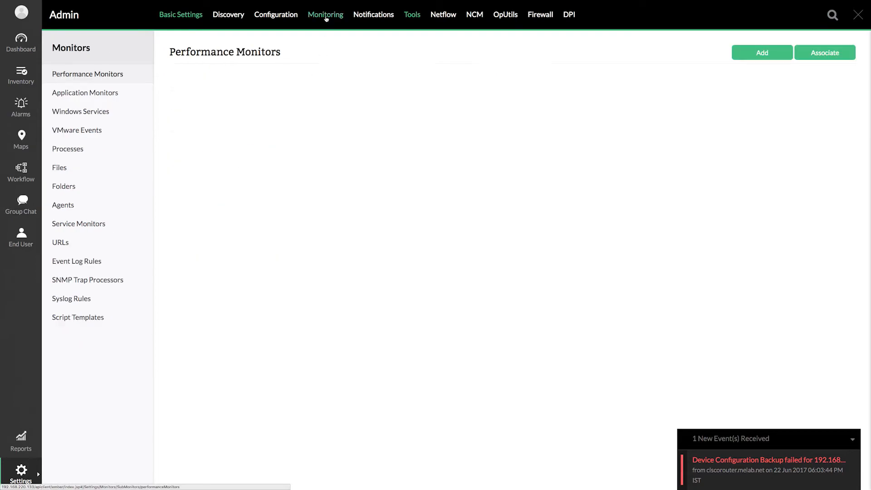
pyautogui.click(88, 299)
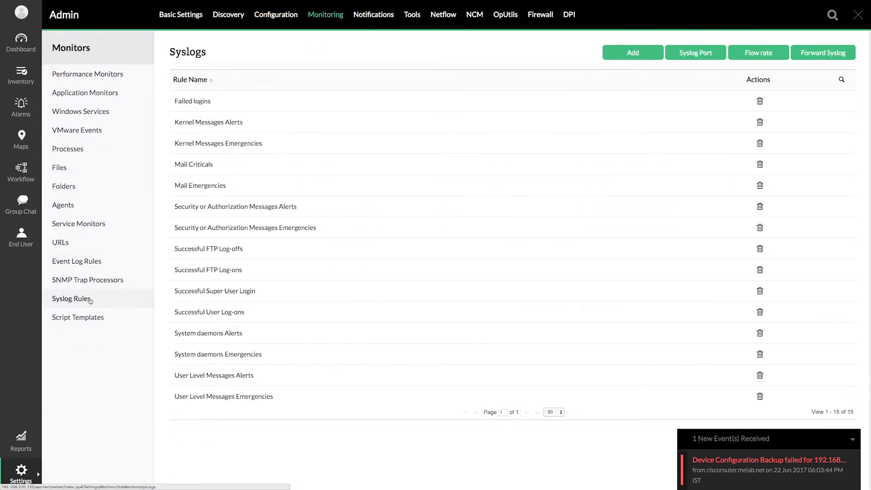
pyautogui.click(652, 55)
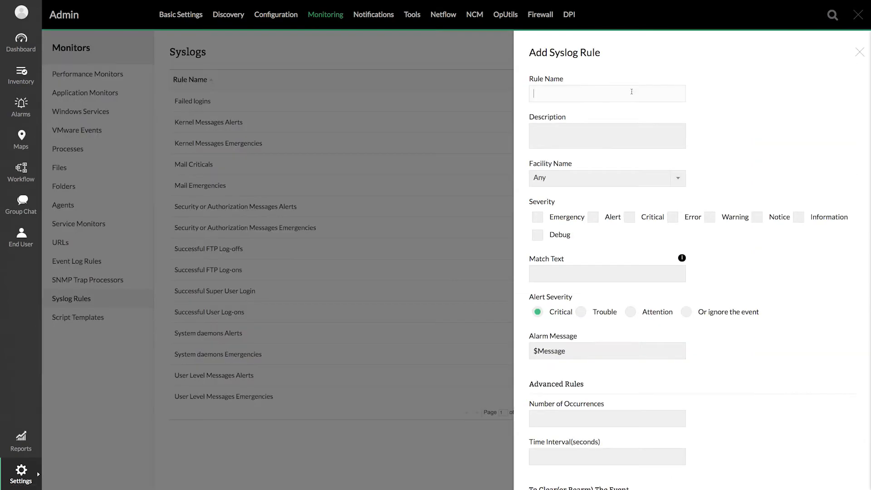
pyautogui.write('Authentication Failure')
pyautogui.click(573, 132)
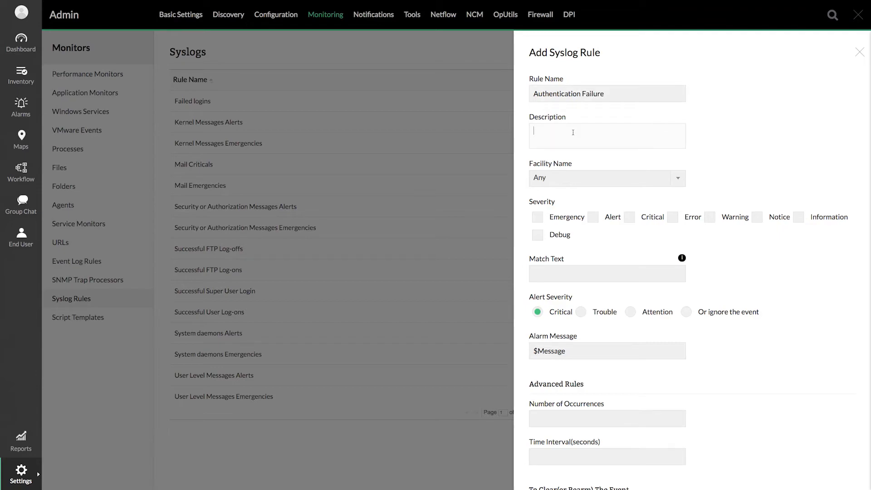
pyautogui.write('af')
# Set the rule's facility to syslog, its severity to Warning and its match text to "Login Failed".
pyautogui.click(678, 180)
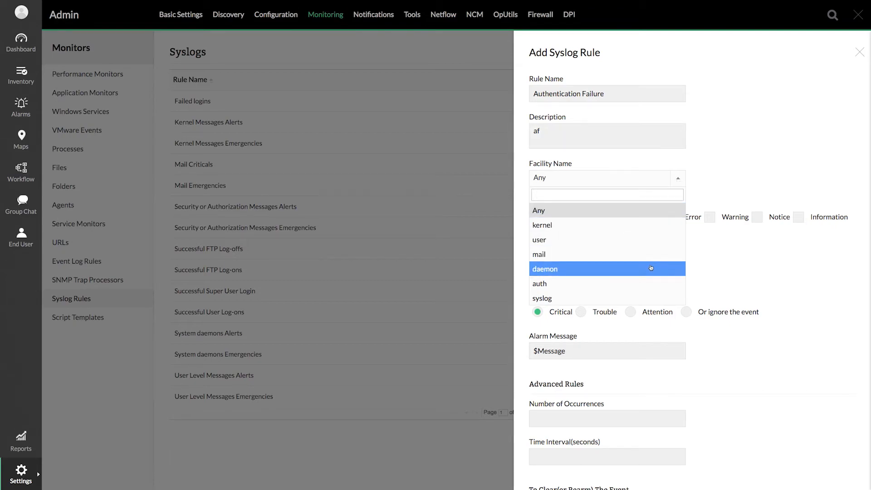
pyautogui.click(644, 298)
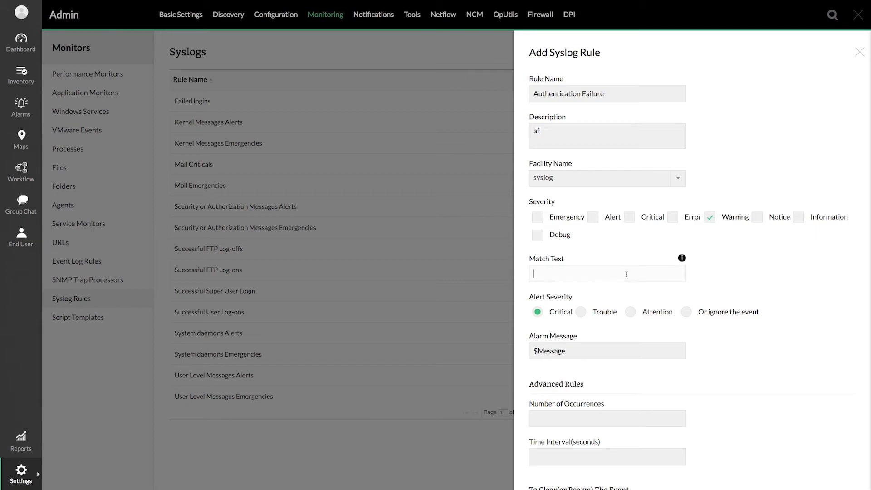
pyautogui.write('Login Failed')
# Consult the help card on regex patterns for the rule's match text.
pyautogui.scroll(-1, 685, 262)
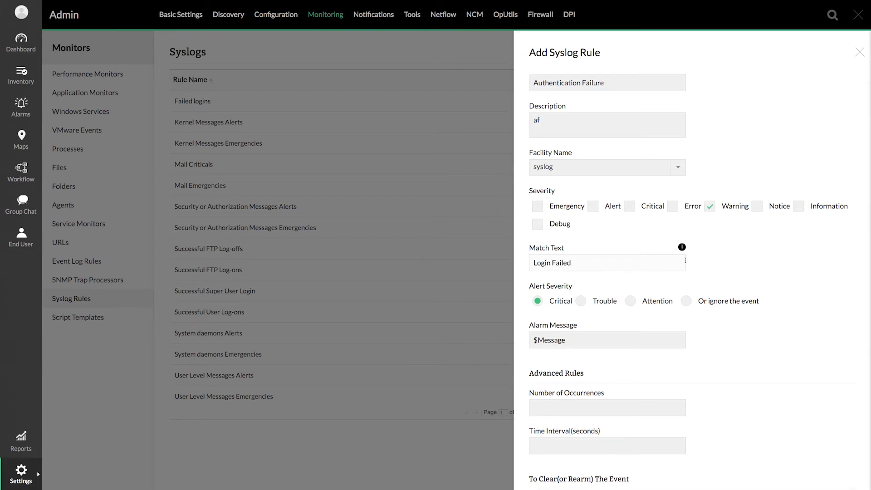
pyautogui.moveTo(683, 251)
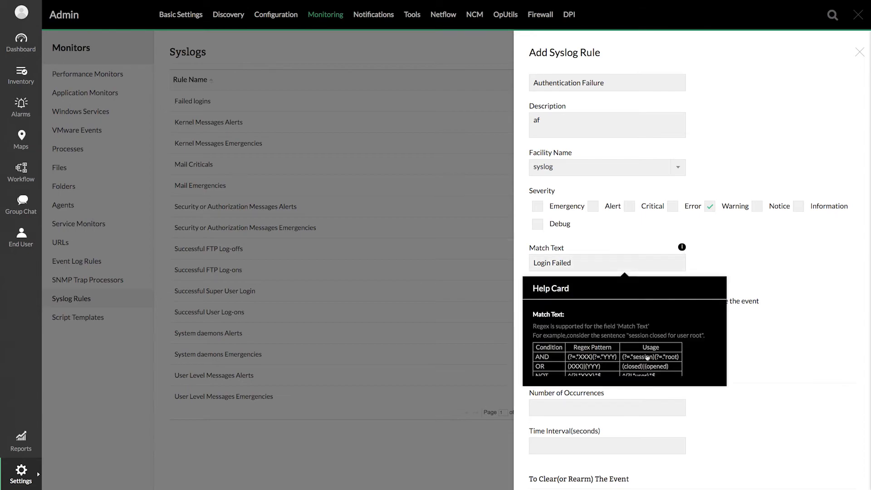
pyautogui.scroll(1, 689, 373)
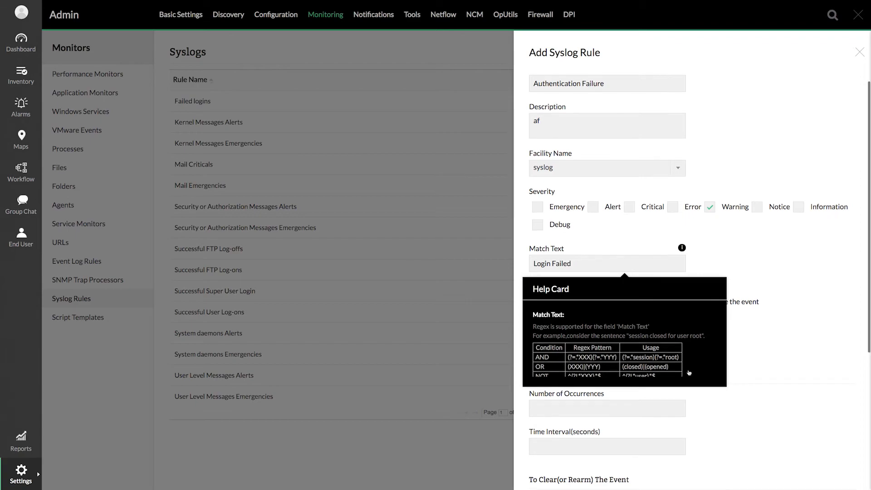
pyautogui.scroll(-1, 689, 374)
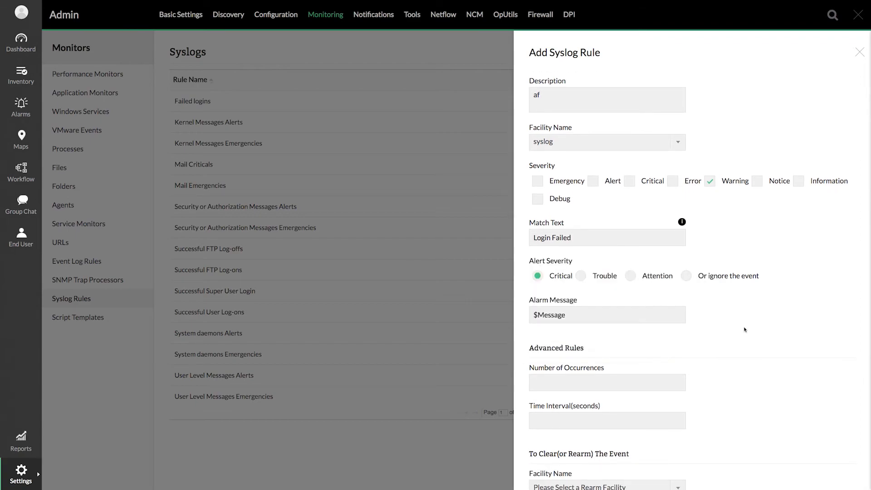
# Set the rule's advanced conditions to 1 occurrence within a time interval of 60 seconds.
pyautogui.scroll(-1, 745, 329)
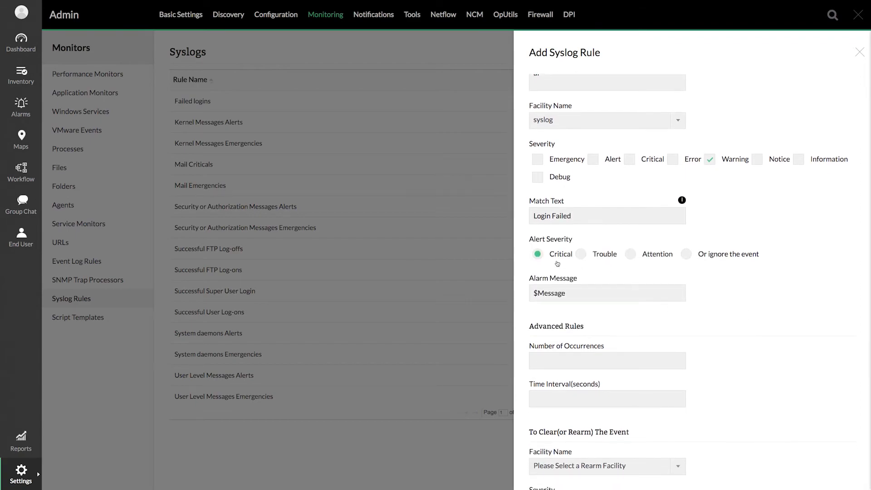
pyautogui.scroll(-1, 590, 313)
pyautogui.click(595, 335)
pyautogui.write('1')
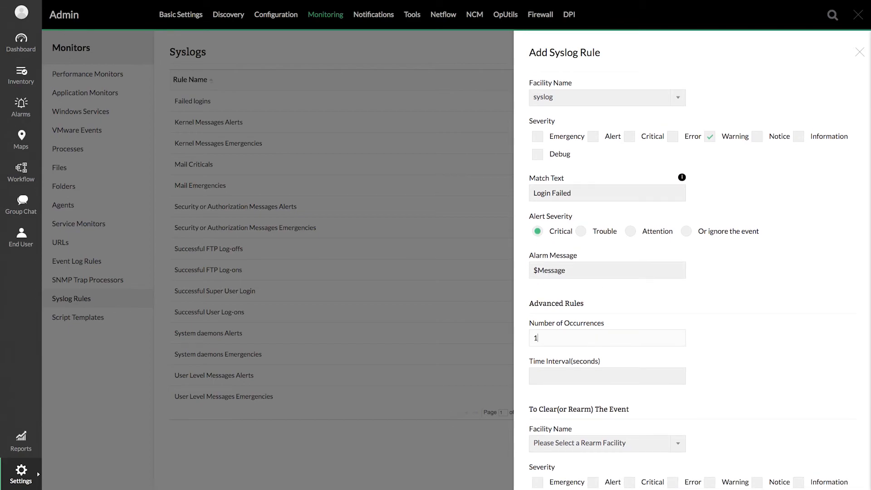
pyautogui.click(584, 372)
pyautogui.write('60')
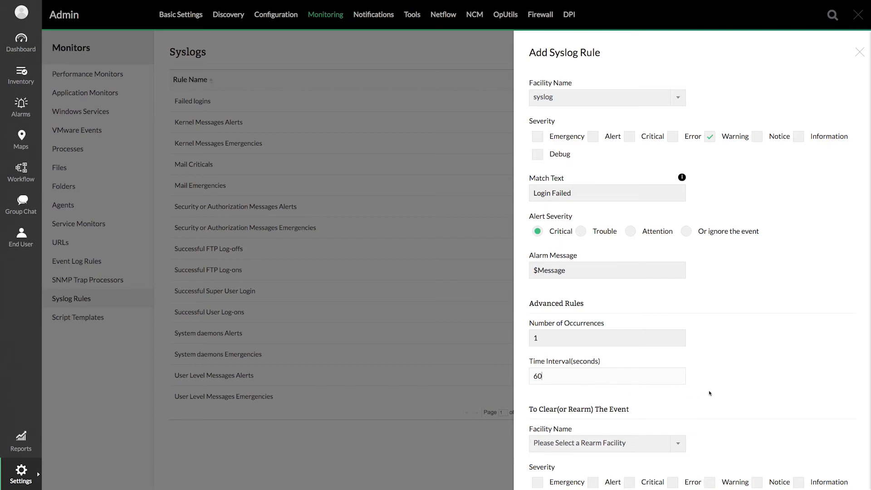
# Define the rearm criteria as facility syslog, severity Warning and match text "Login Success", and save the rule.
pyautogui.scroll(-3, 709, 390)
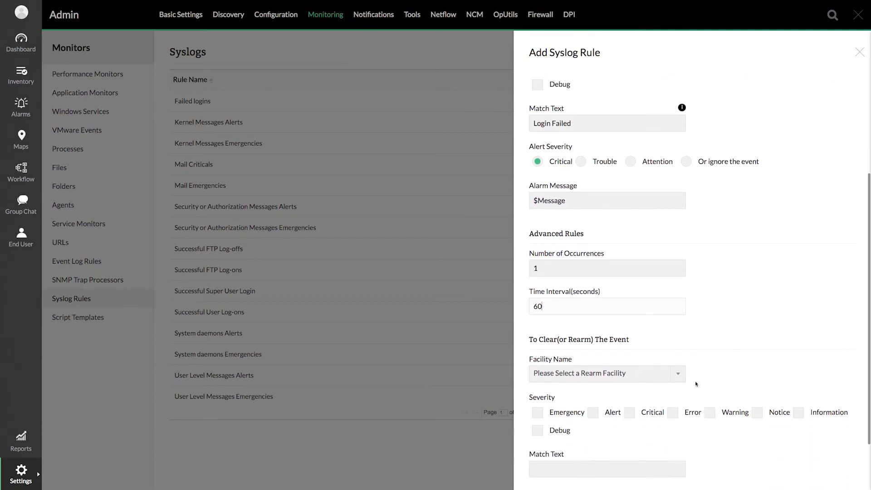
pyautogui.click(679, 378)
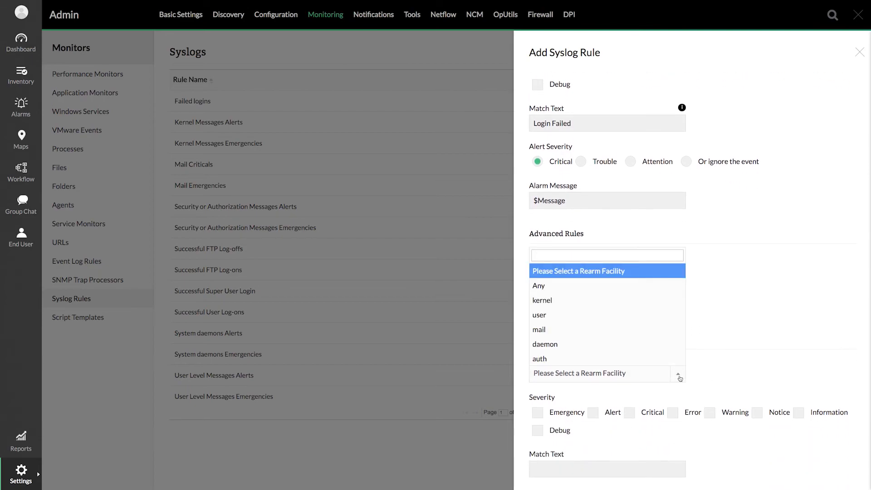
pyautogui.scroll(-1, 676, 358)
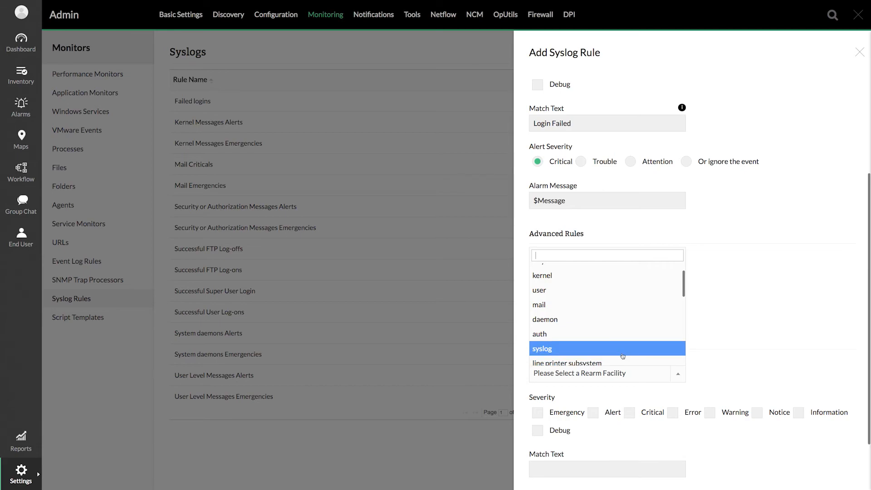
pyautogui.click(671, 348)
pyautogui.scroll(-1, 731, 383)
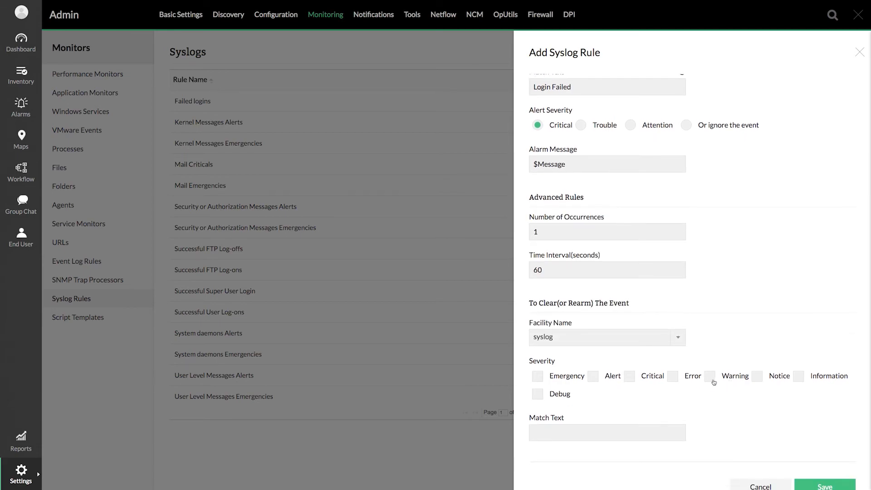
pyautogui.click(712, 380)
pyautogui.click(632, 431)
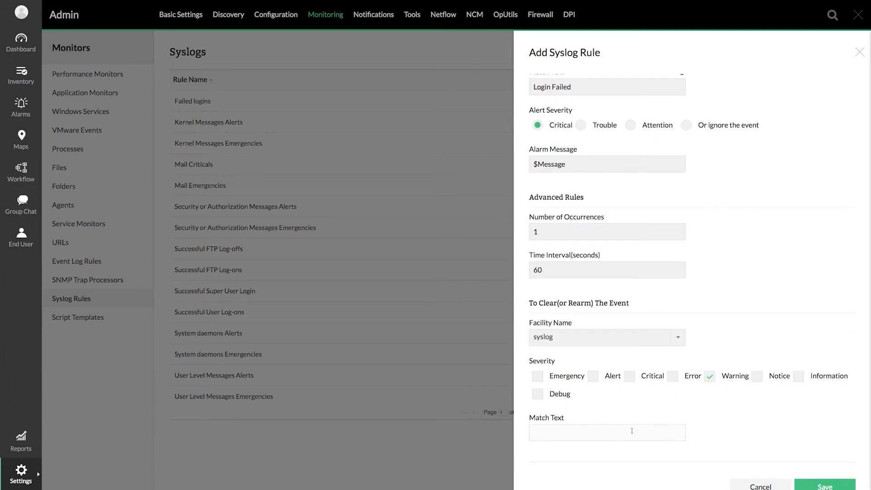
pyautogui.write('Login Success')
pyautogui.scroll(-1, 732, 424)
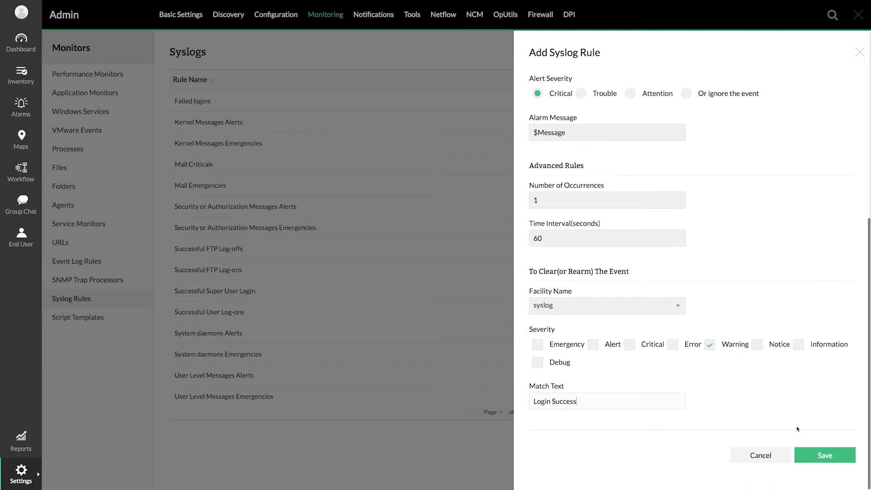
pyautogui.click(840, 458)
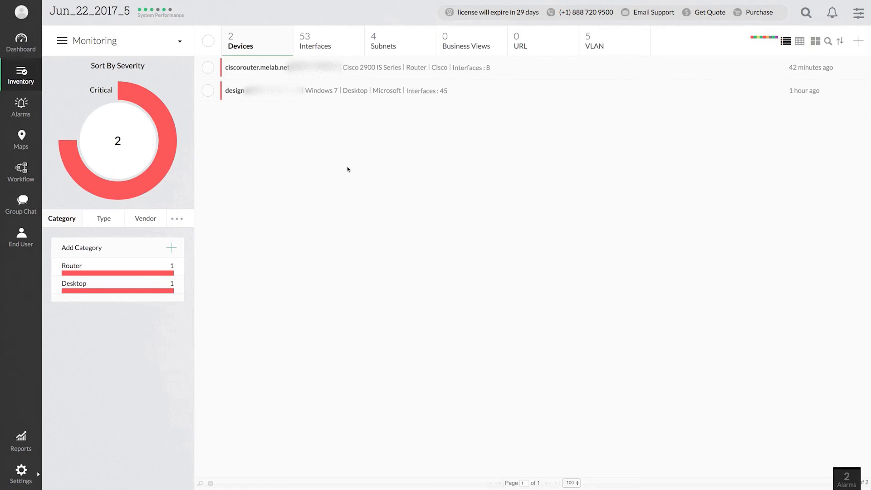
# Open the alerts of the ciscorouter.melab.net device and view the details of its login-failed alert.
pyautogui.click(269, 69)
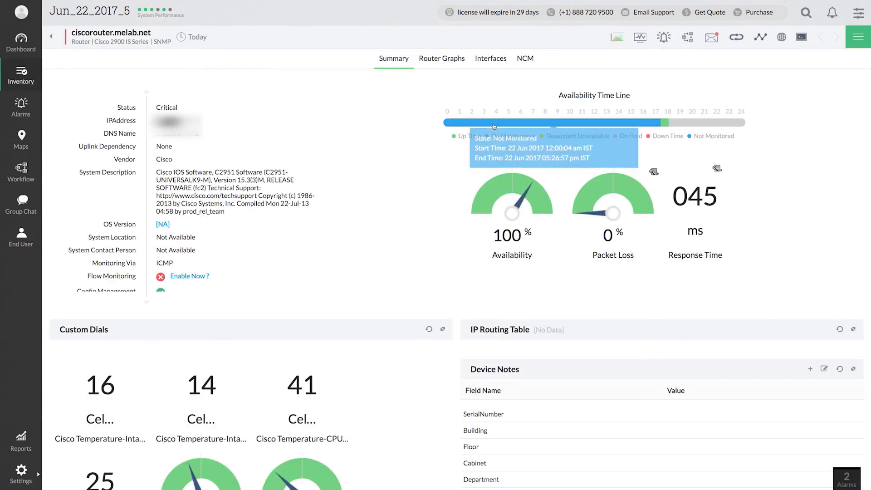
pyautogui.click(663, 37)
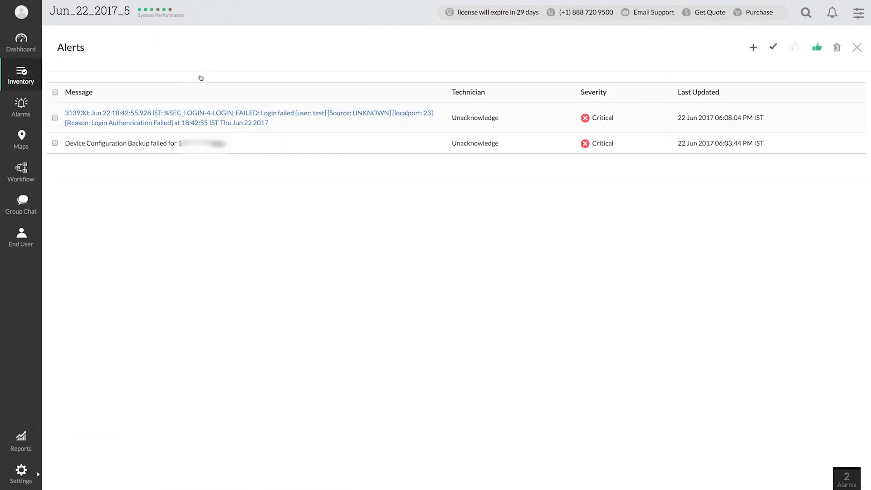
pyautogui.click(27, 113)
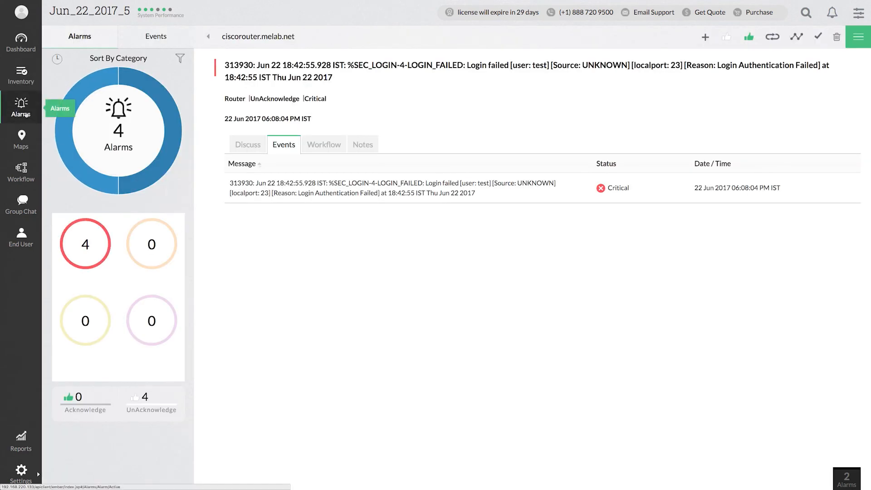
# Open the active alarms list and filter it to show only syslog alarms.
pyautogui.click(26, 113)
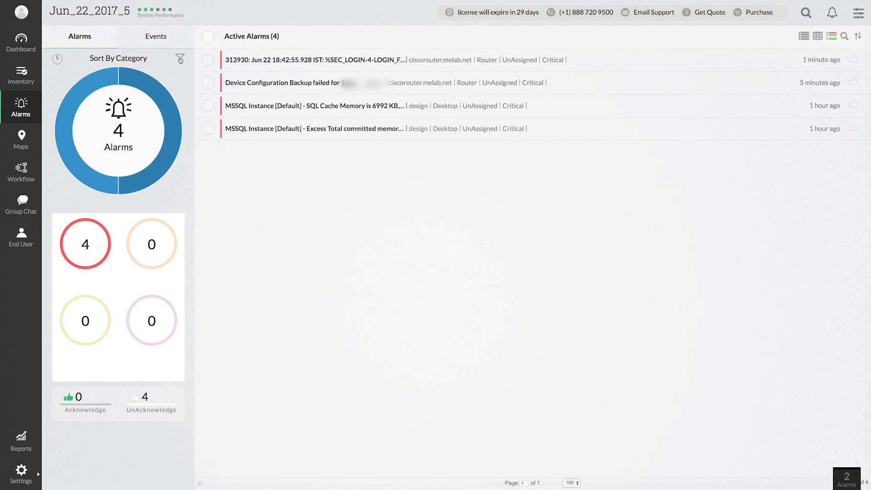
pyautogui.click(181, 59)
pyautogui.click(103, 168)
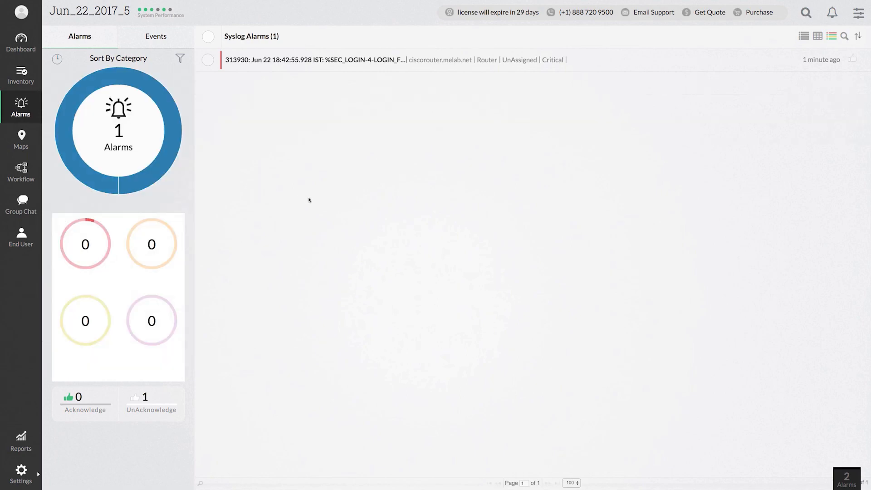